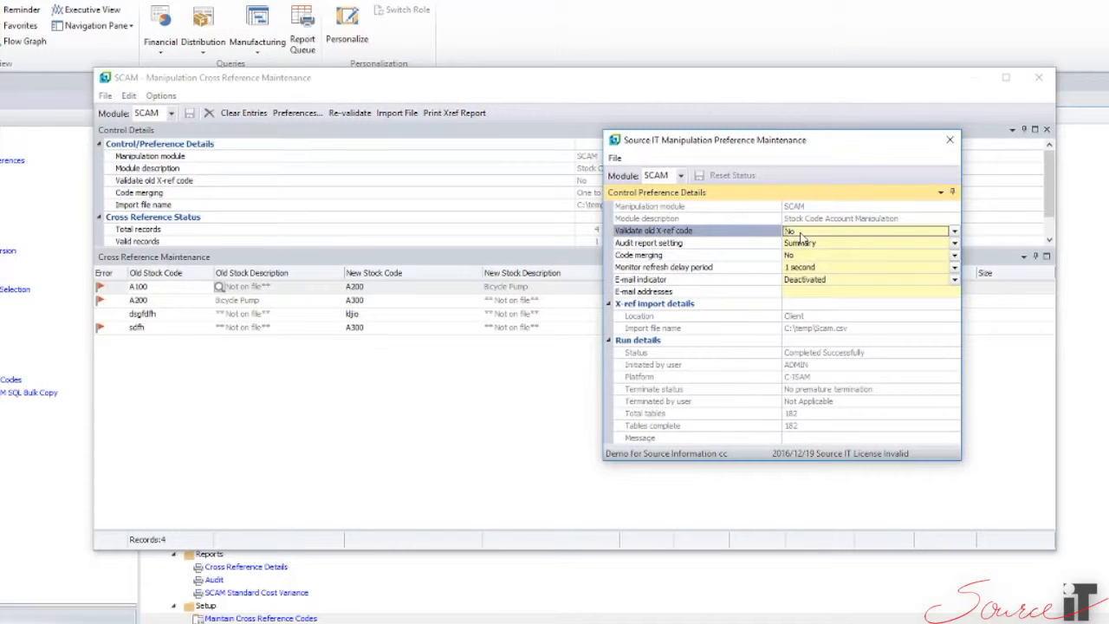
Step: Set the SCAM module's Validate old X-ref code preference to Yes, save it and reopen the preferences to check it
click(954, 231)
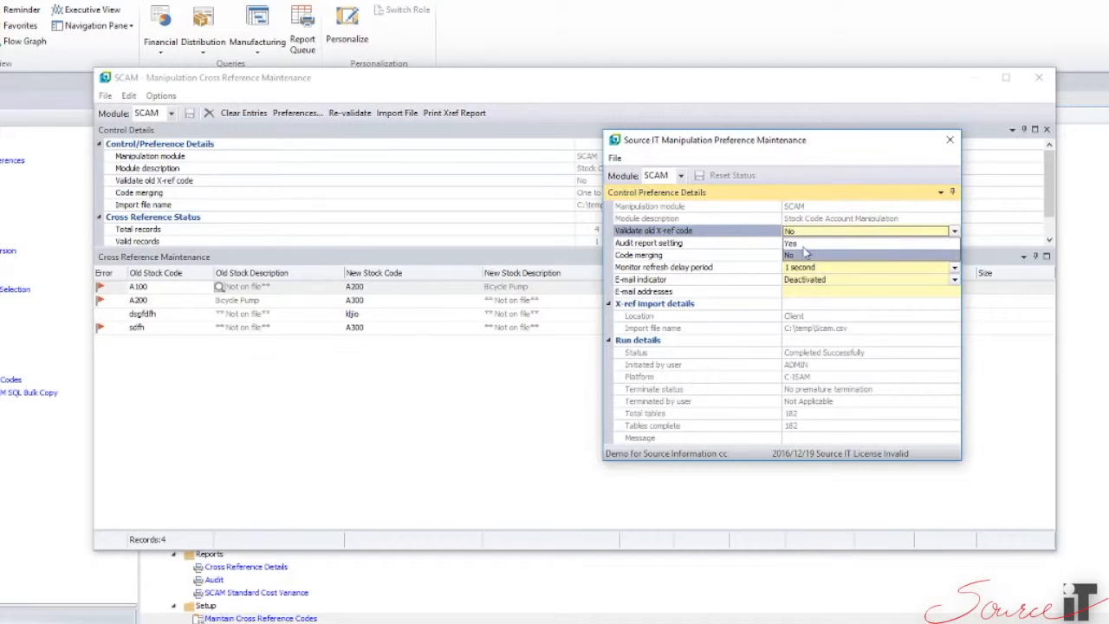
click(802, 244)
click(701, 176)
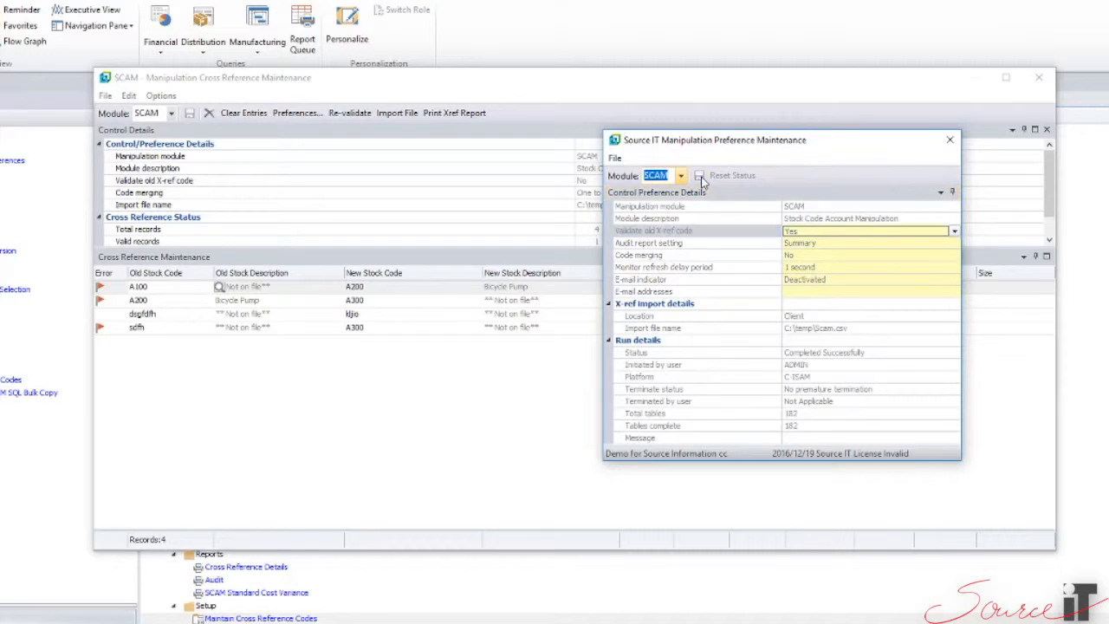
click(950, 140)
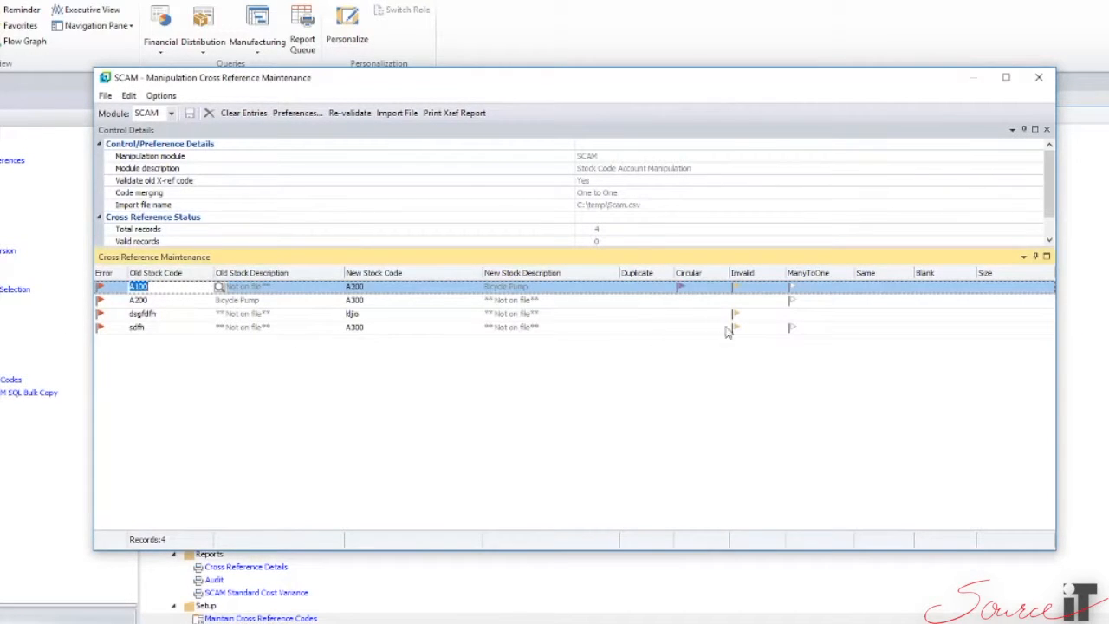
click(300, 114)
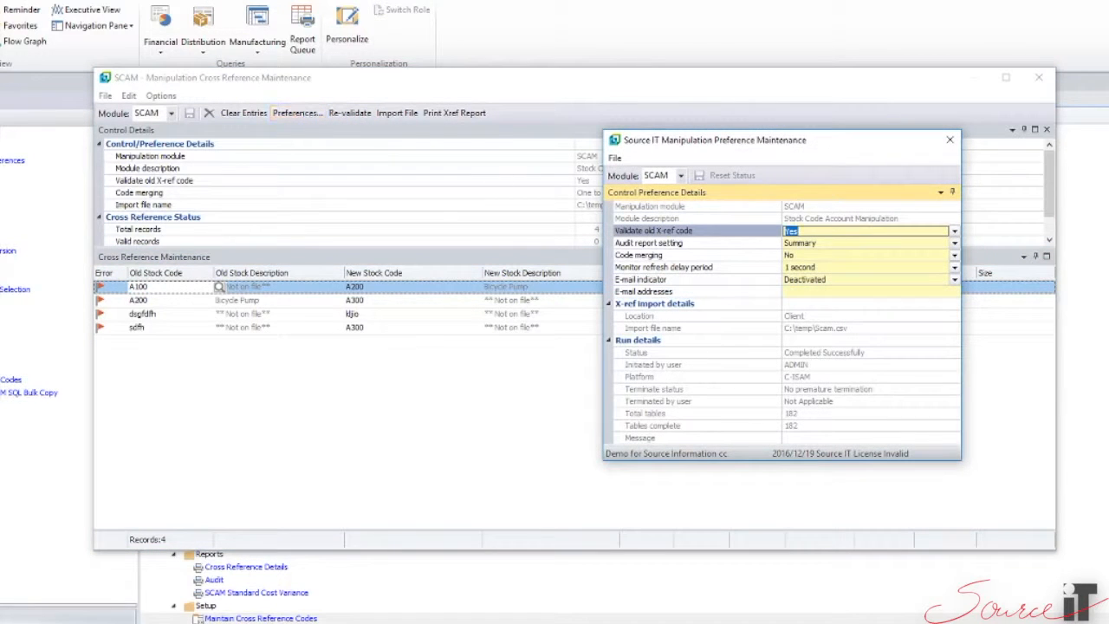
click(950, 140)
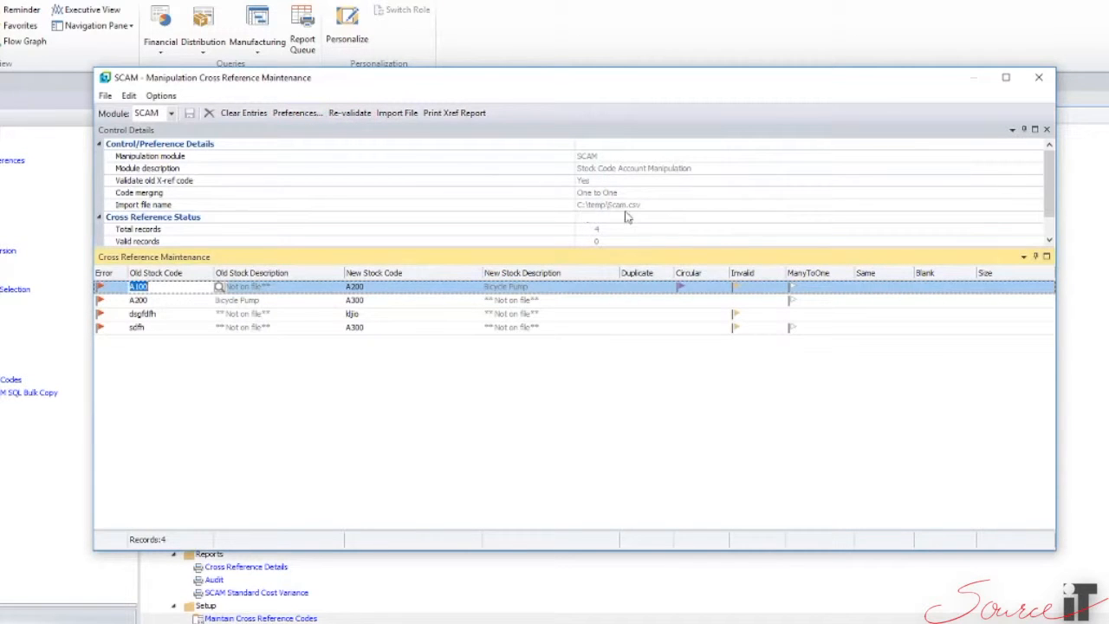
Step: Import the client CSV file C:\temp\Scam.csv into the cross reference entries using the Append rule
click(638, 208)
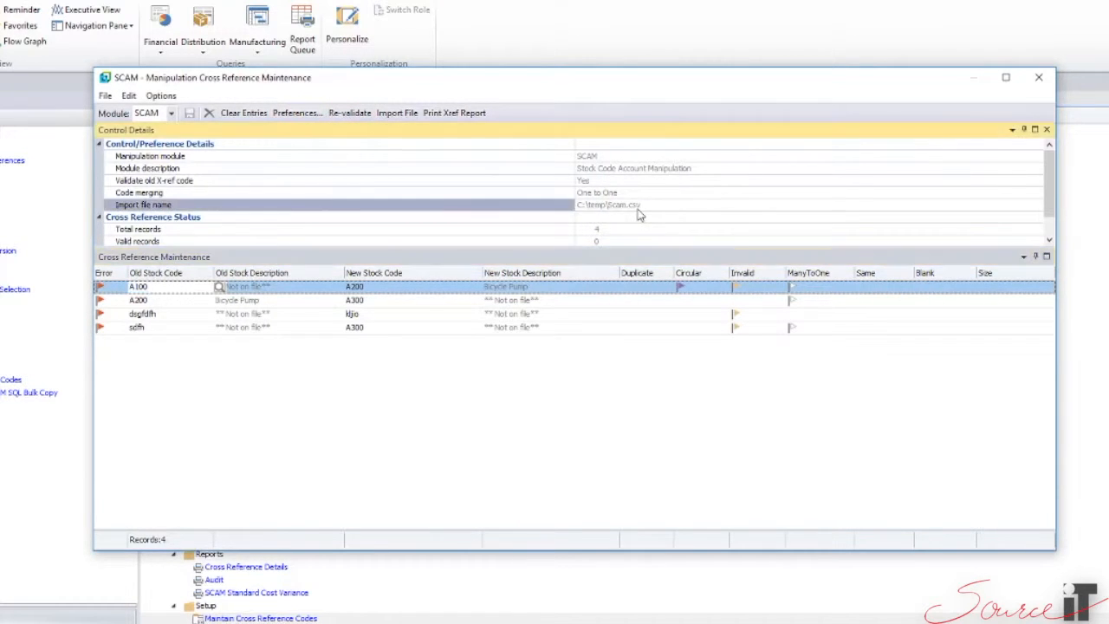
click(397, 115)
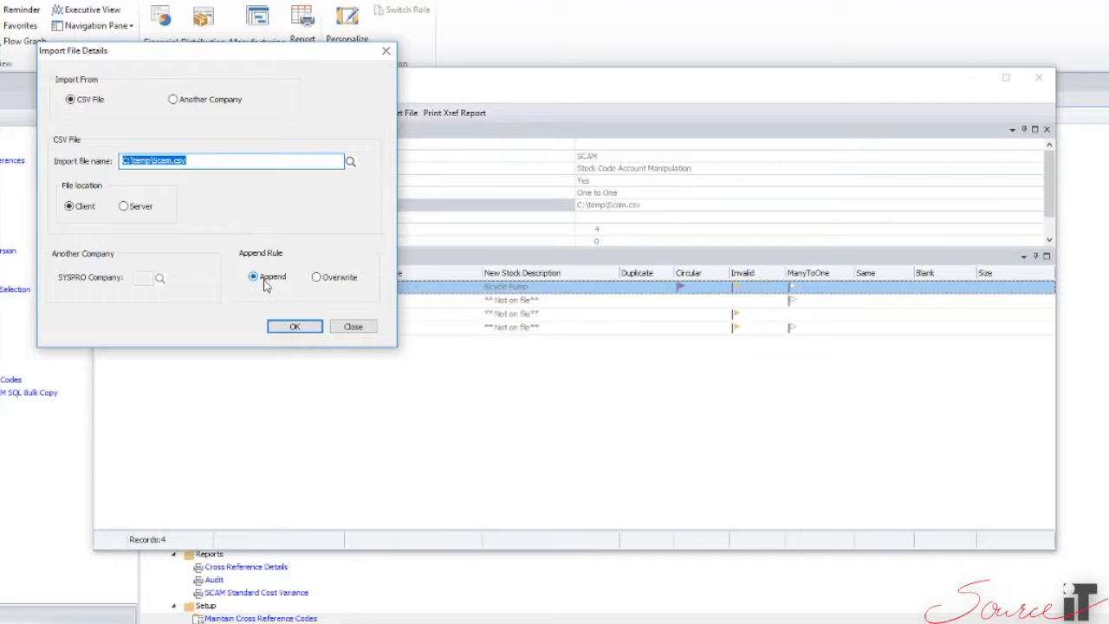
click(298, 328)
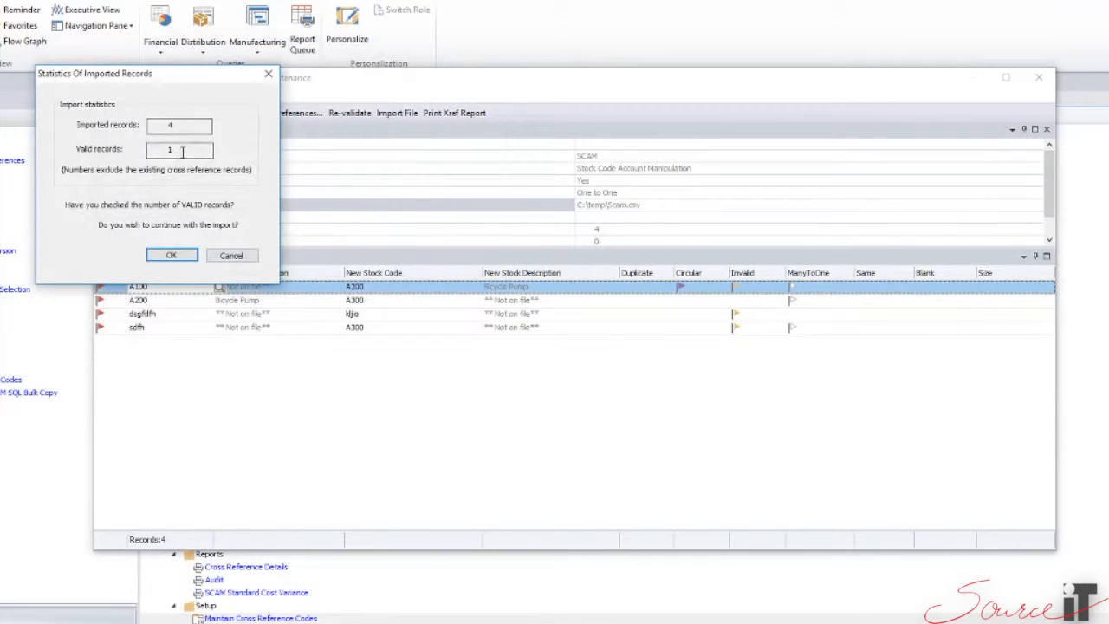
click(172, 256)
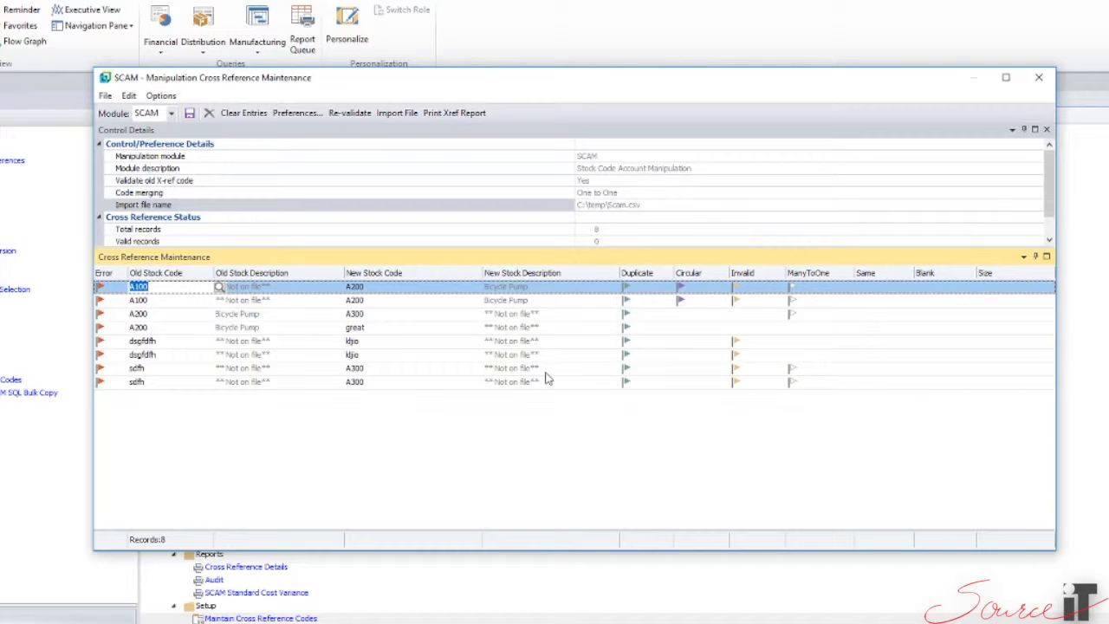
Step: Close the cross reference maintenance without saving the imported records and reopen Maintain Cross Reference Codes
click(1039, 77)
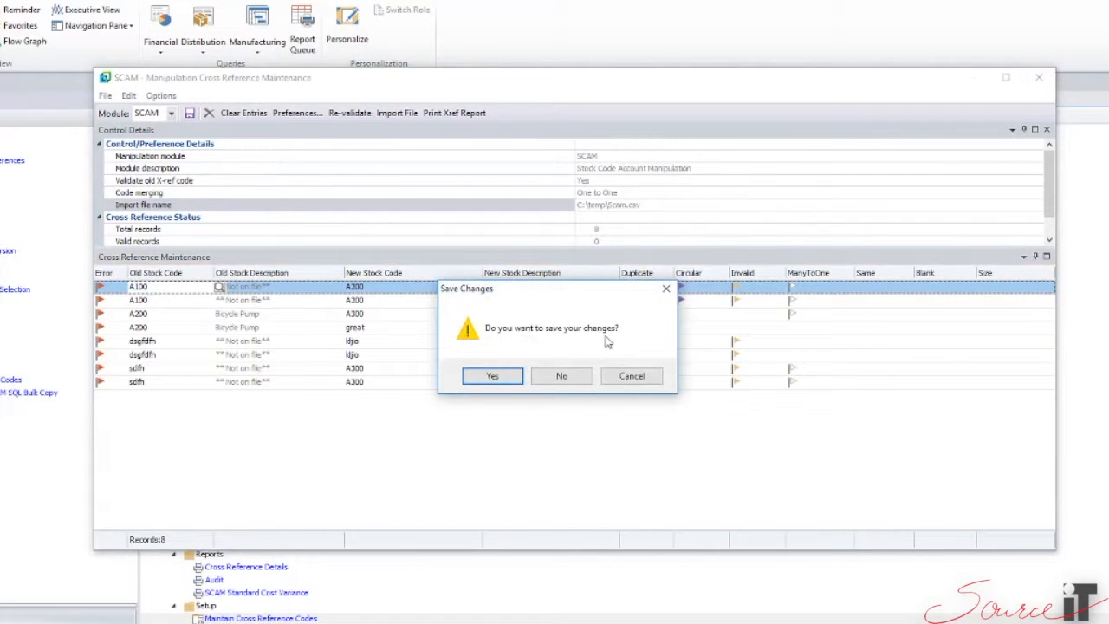
click(562, 378)
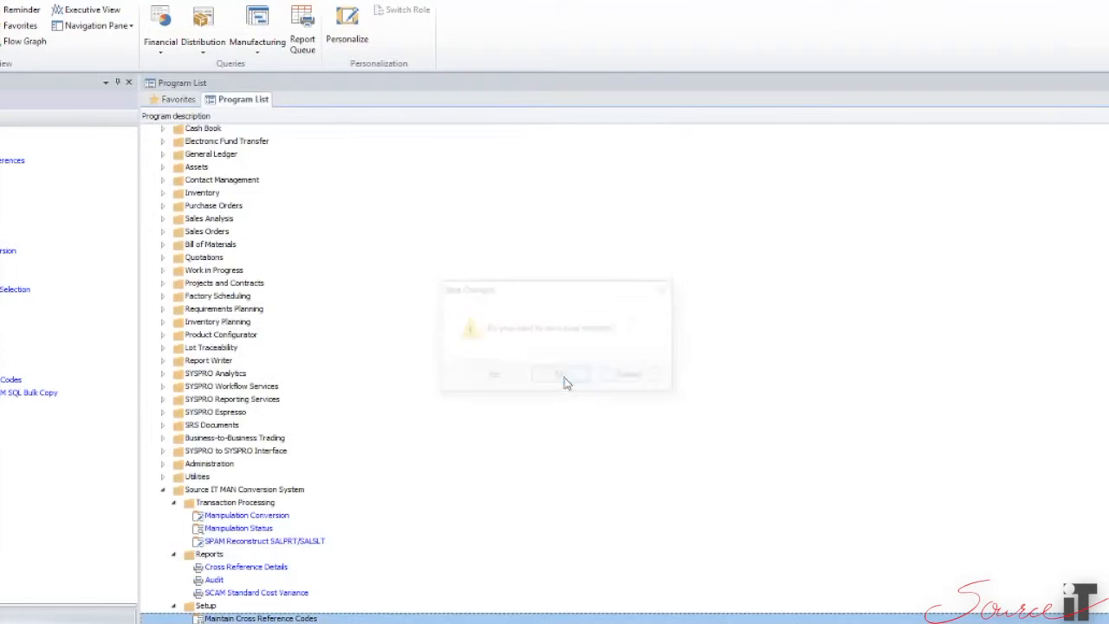
double_click(286, 618)
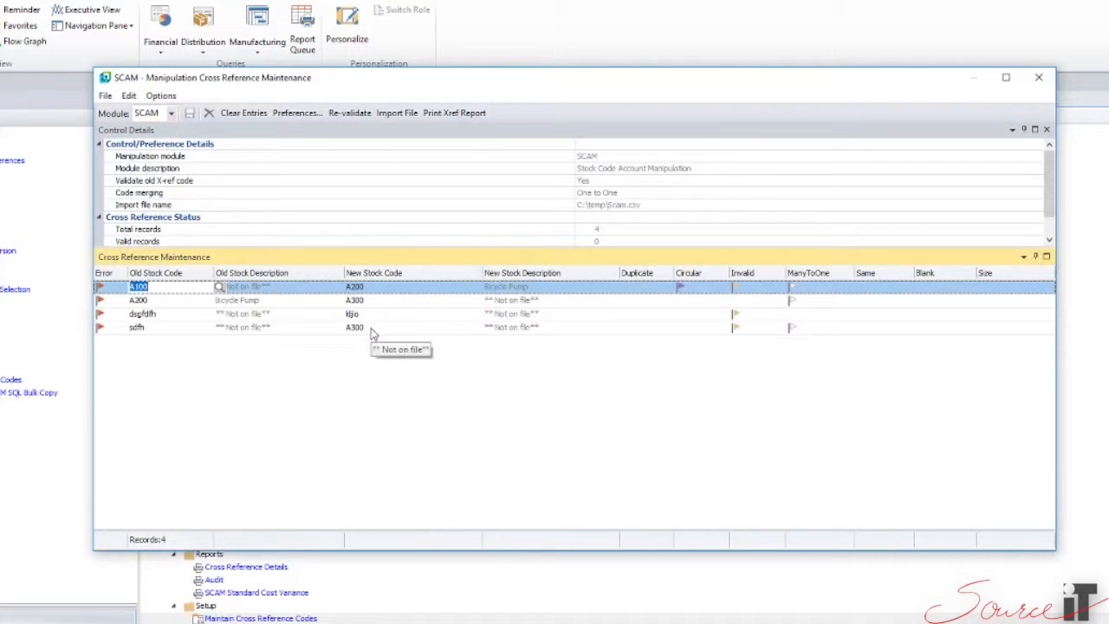
Step: Import C:\temp\Scam.csv again, appending its records to the existing SCAM cross reference entries
click(394, 113)
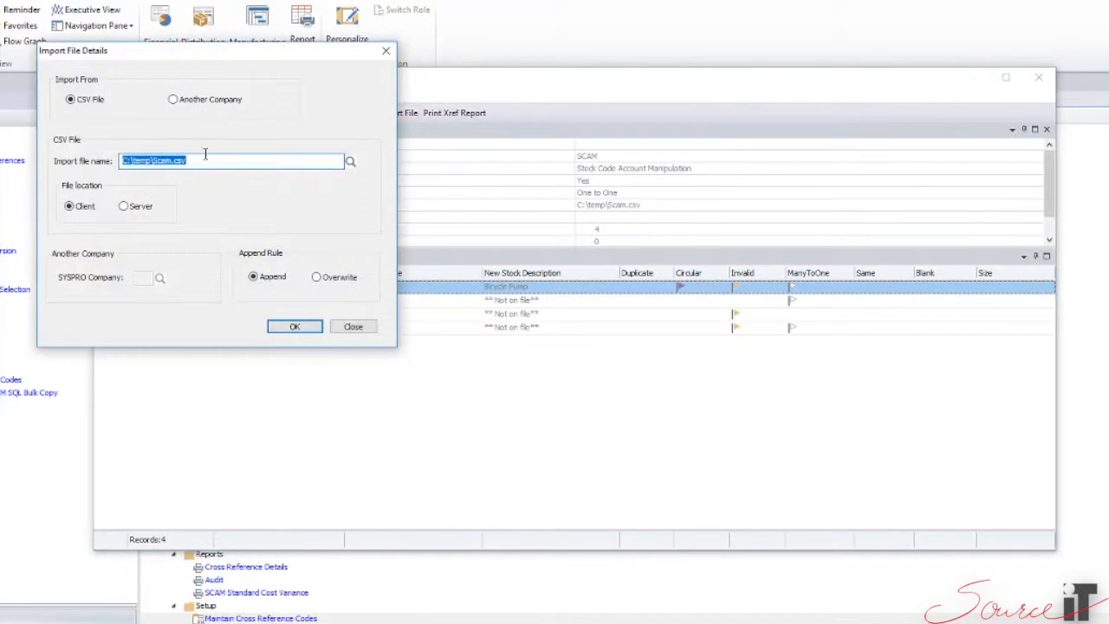
click(304, 329)
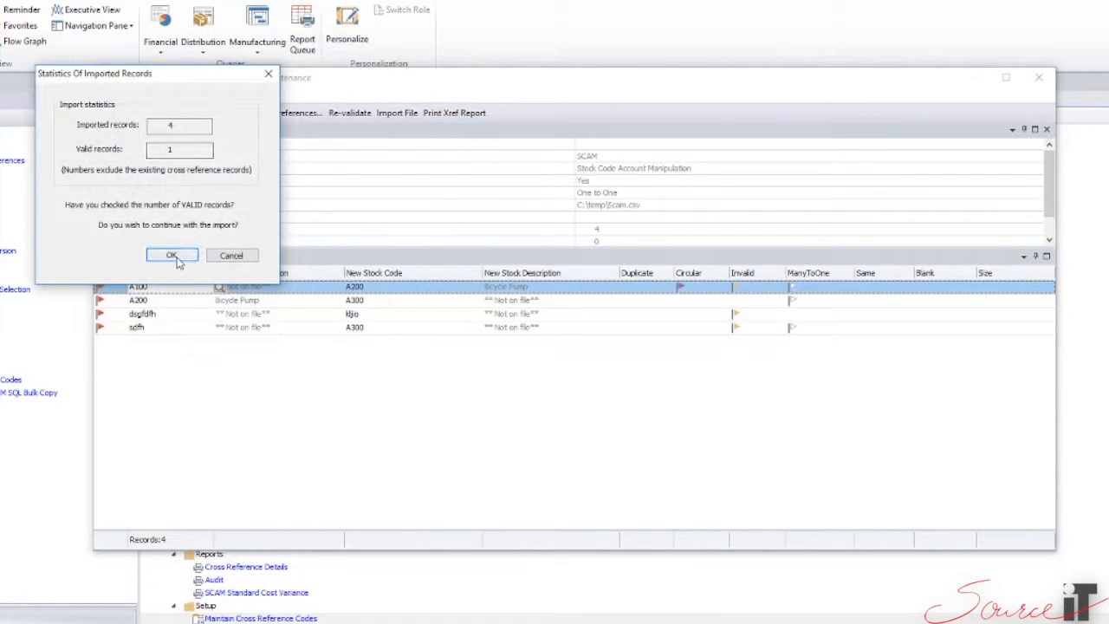
click(173, 256)
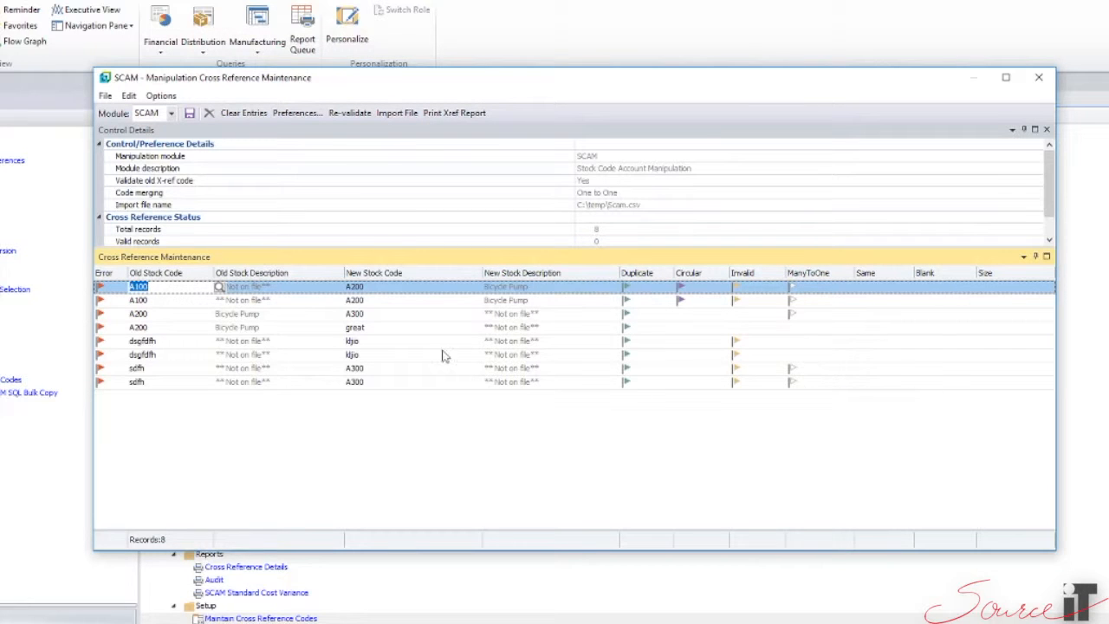
Step: Start the cross reference report and permanently save the appended entries first
click(447, 113)
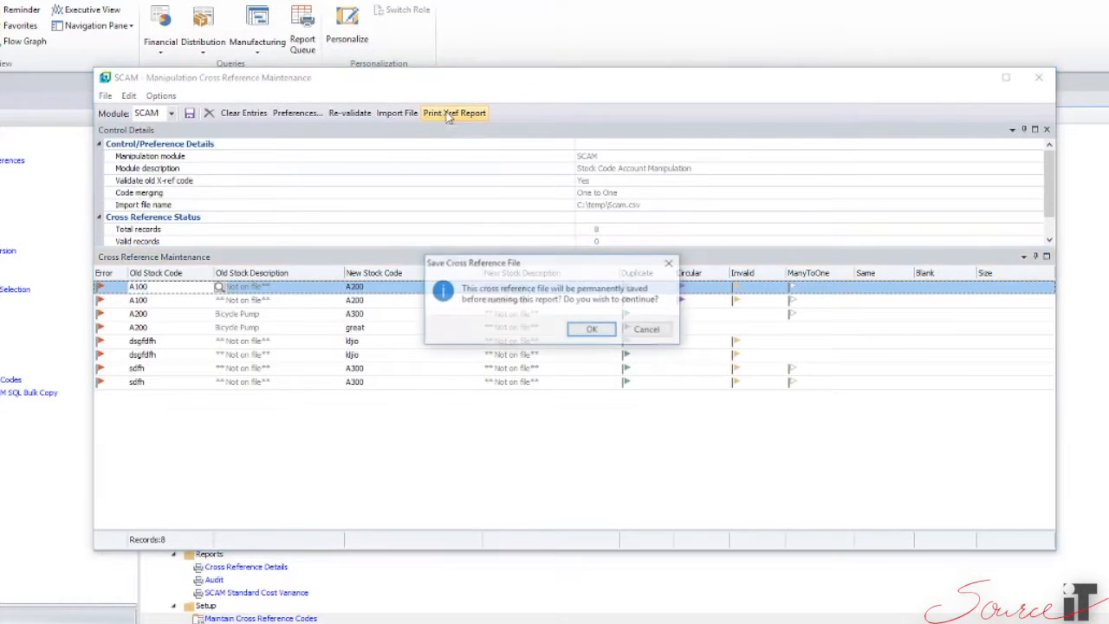
click(597, 331)
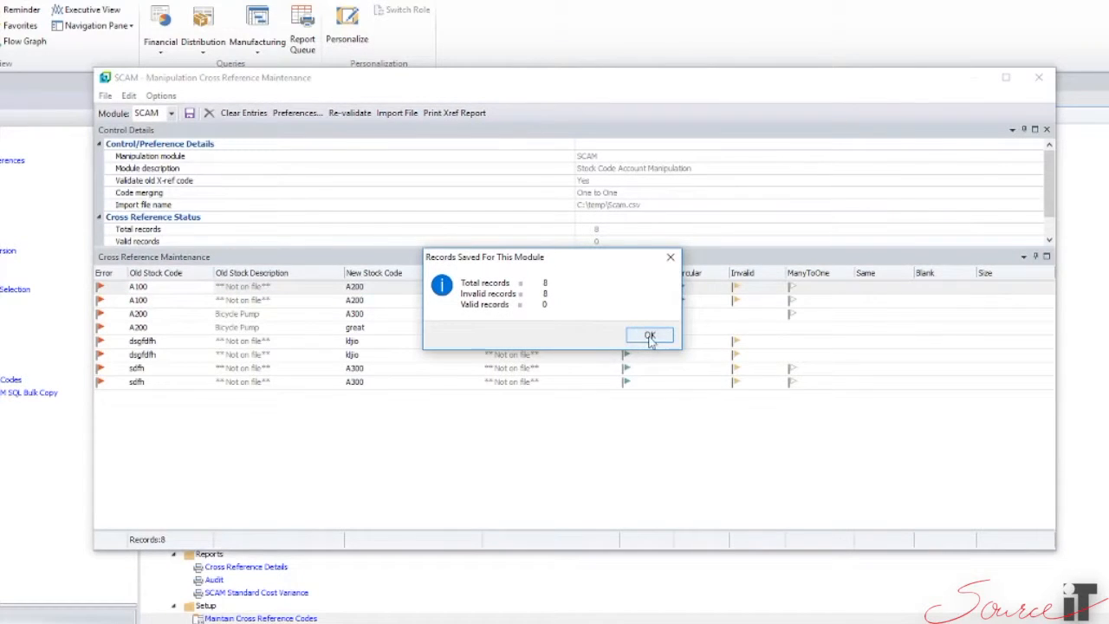
click(650, 337)
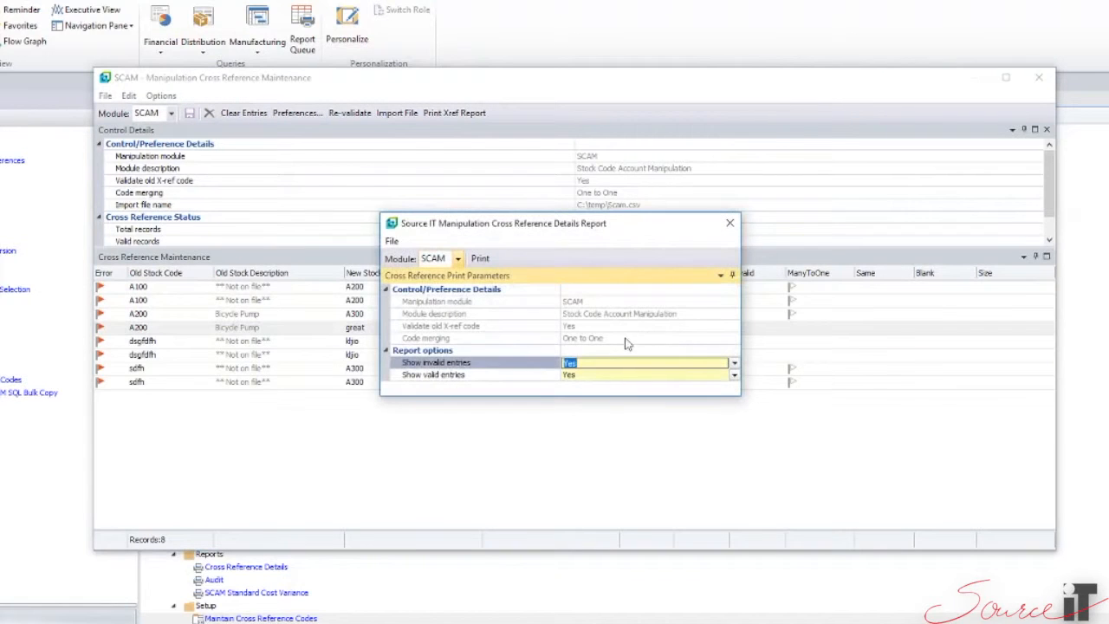
Step: Exclude valid entries from the report, print it to the HP Officejet 5600 series and close its preview
click(734, 376)
click(596, 399)
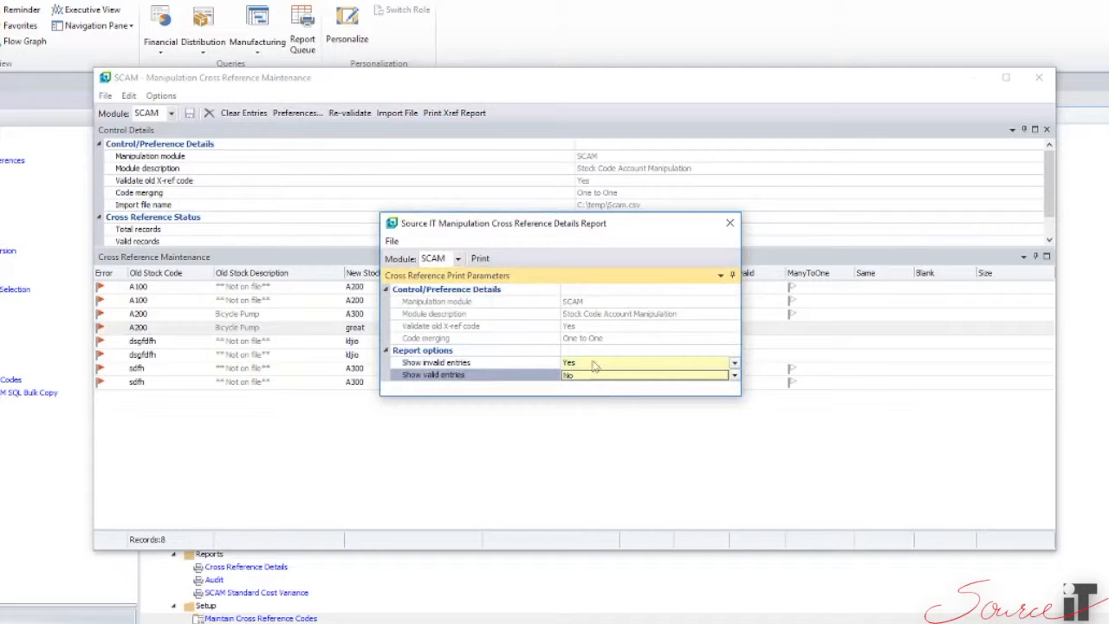
click(479, 258)
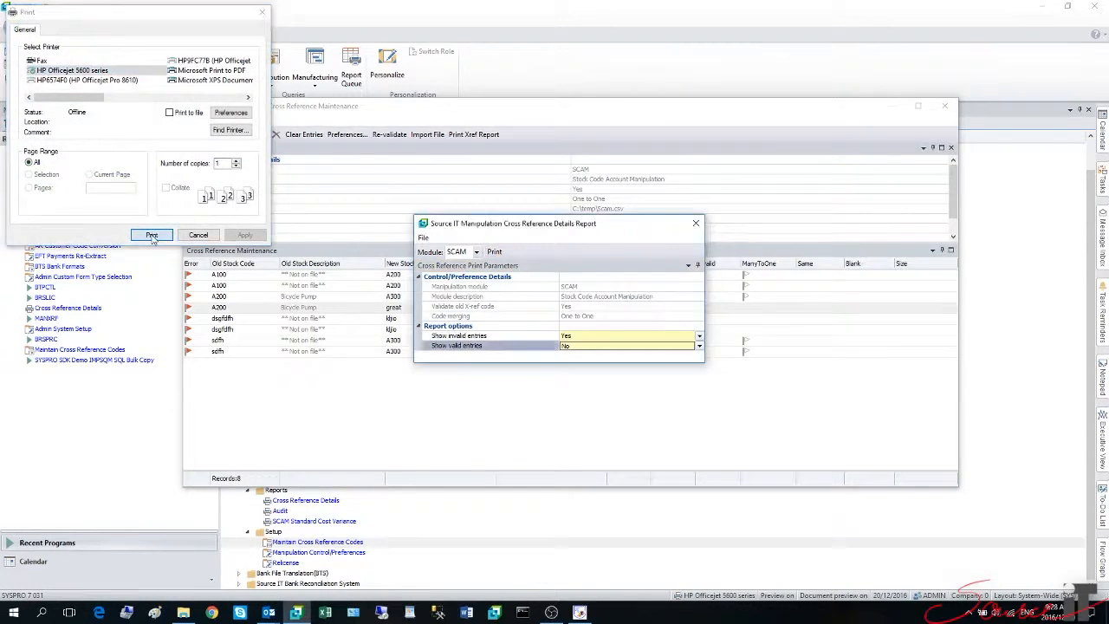
click(151, 235)
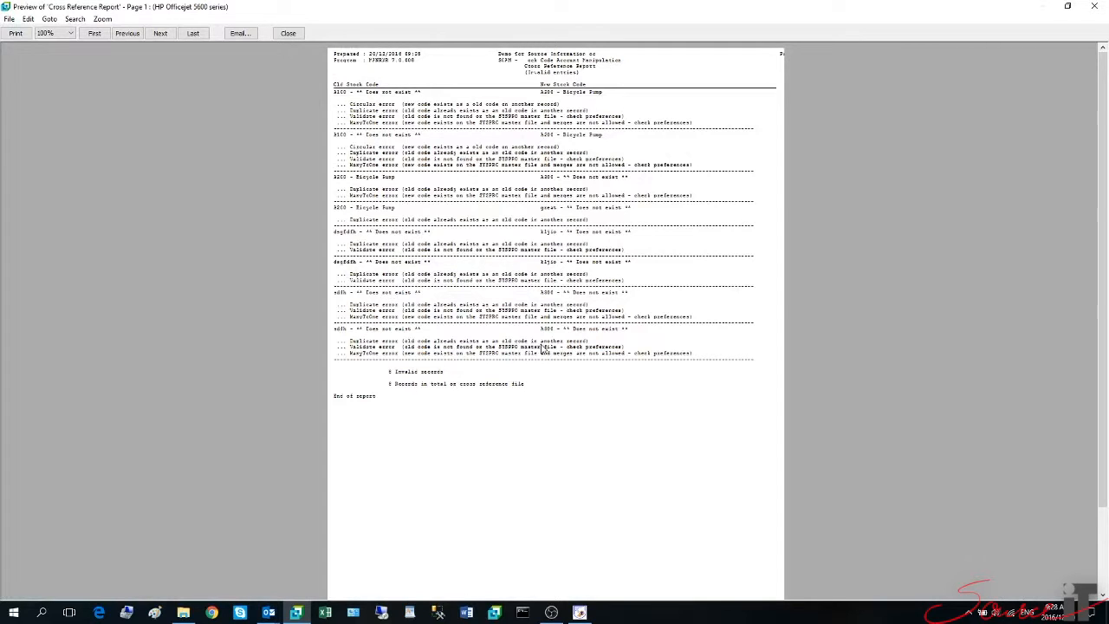
click(290, 34)
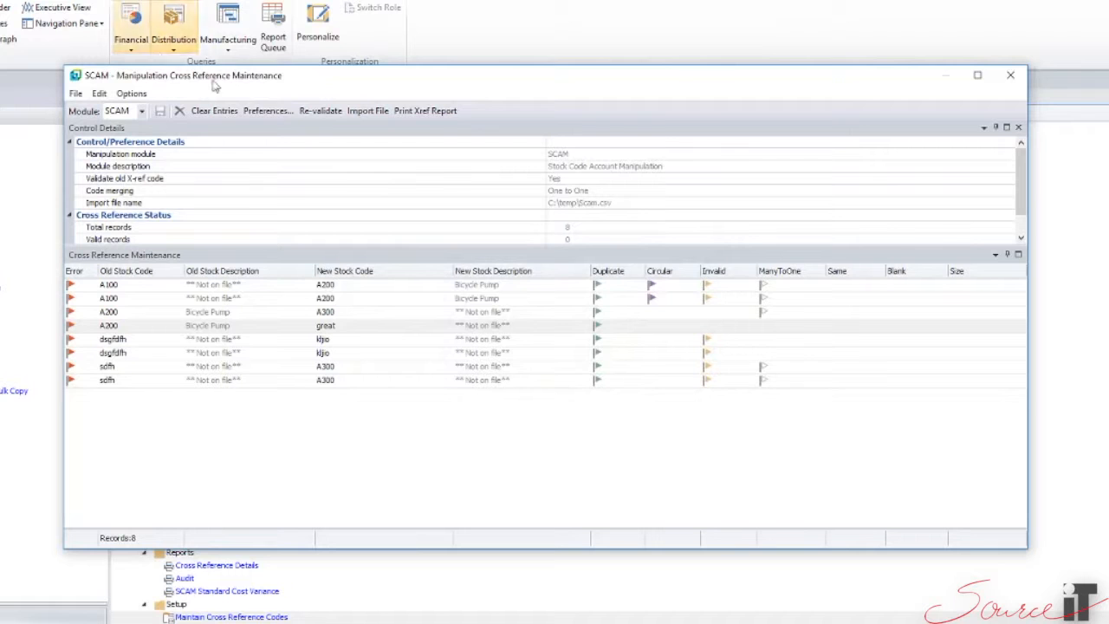
Step: Clear all cross reference entries, close the maintenance without saving the change and reopen Maintain Cross Reference Codes
click(222, 111)
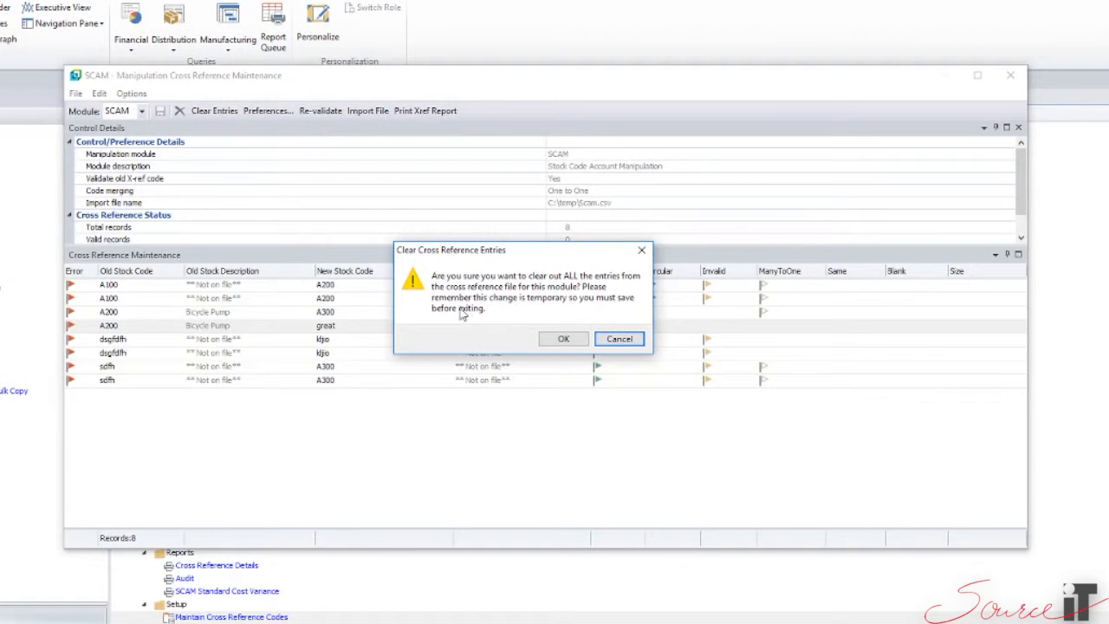
click(563, 340)
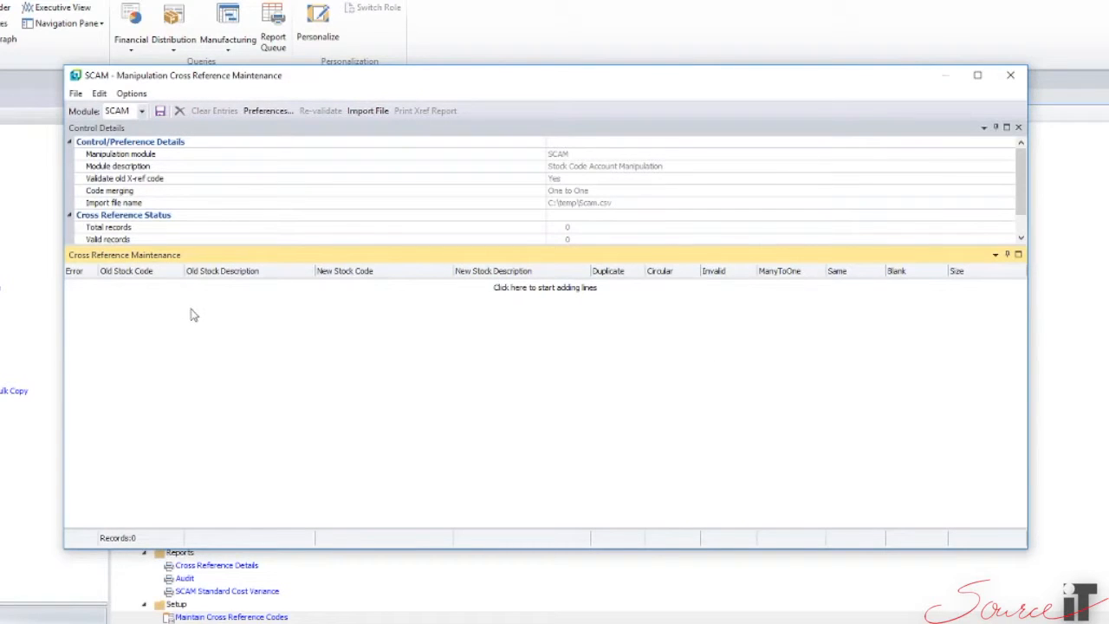
click(1010, 75)
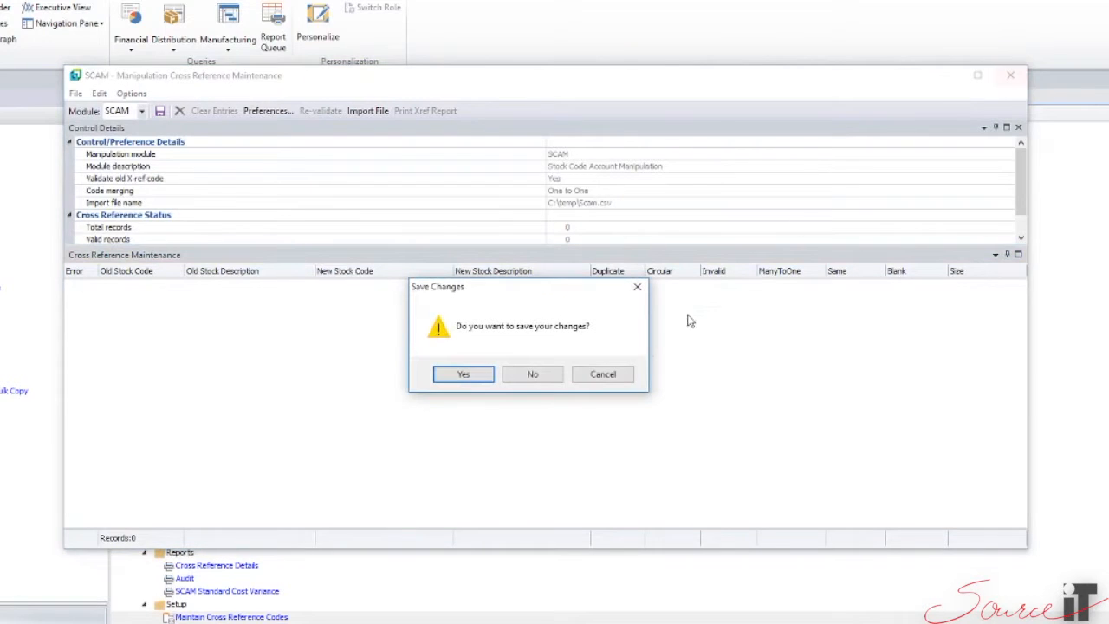
click(536, 375)
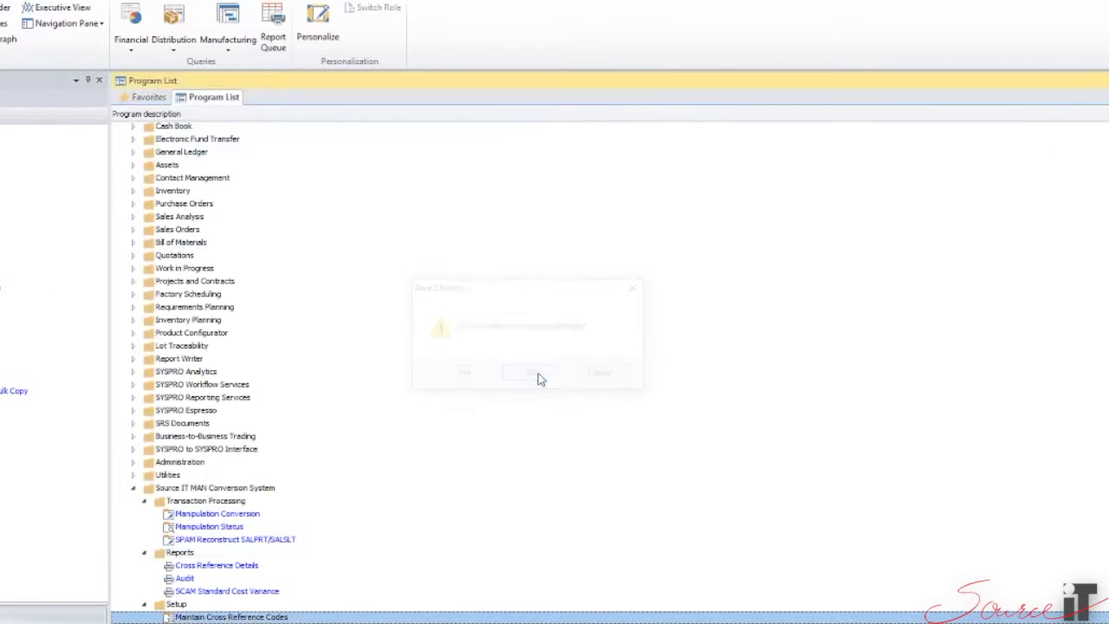
double_click(265, 617)
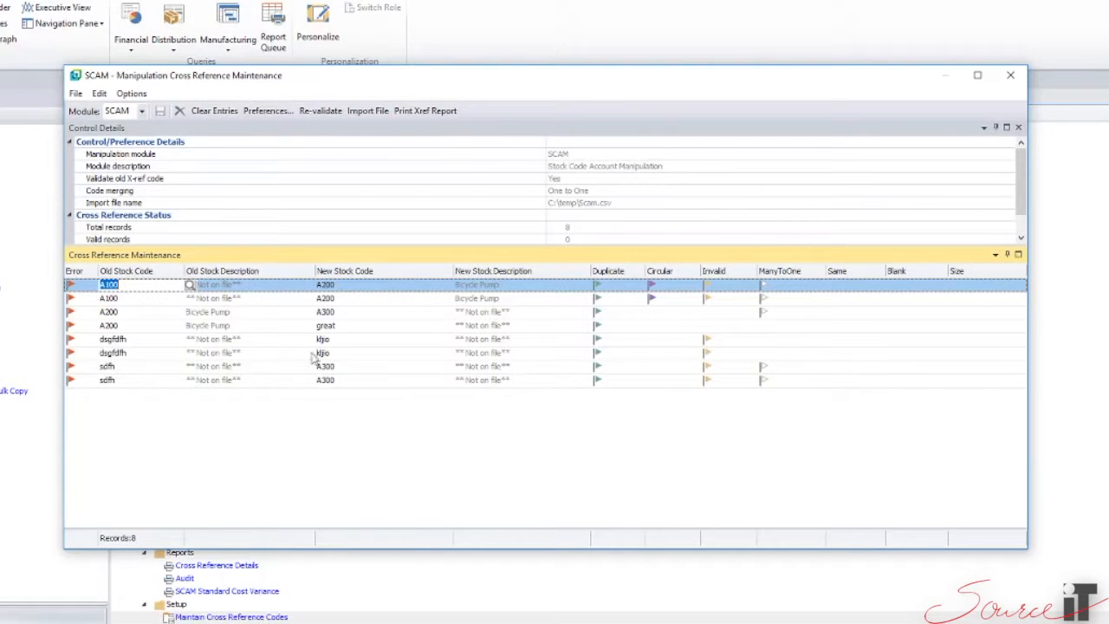
Step: Delete the cross reference line that maps old stock code A200 to new code great
click(216, 326)
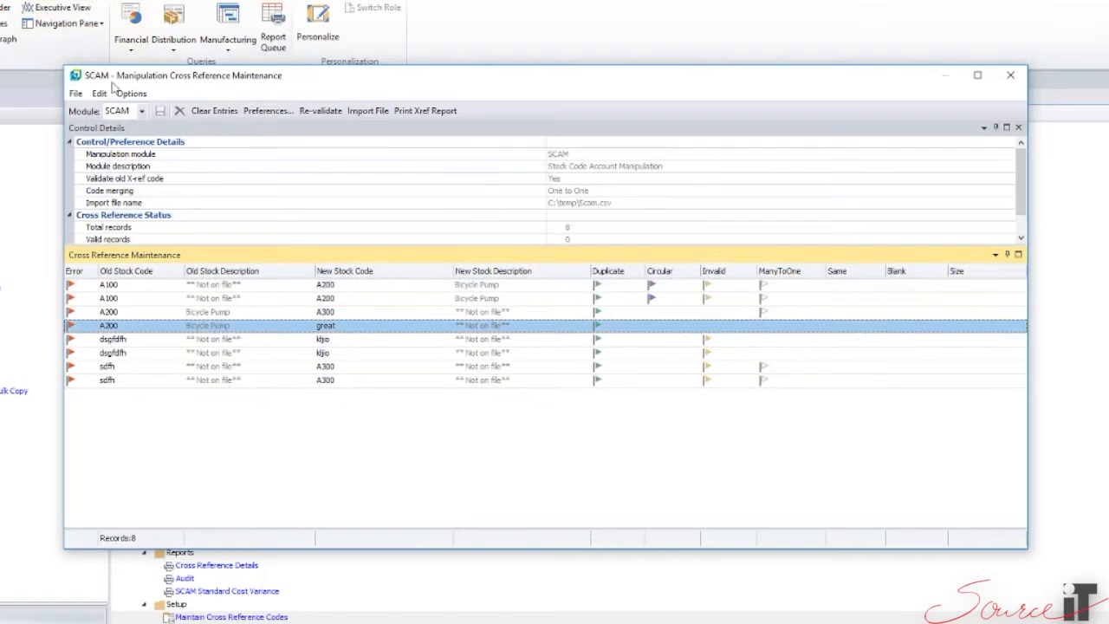
click(179, 111)
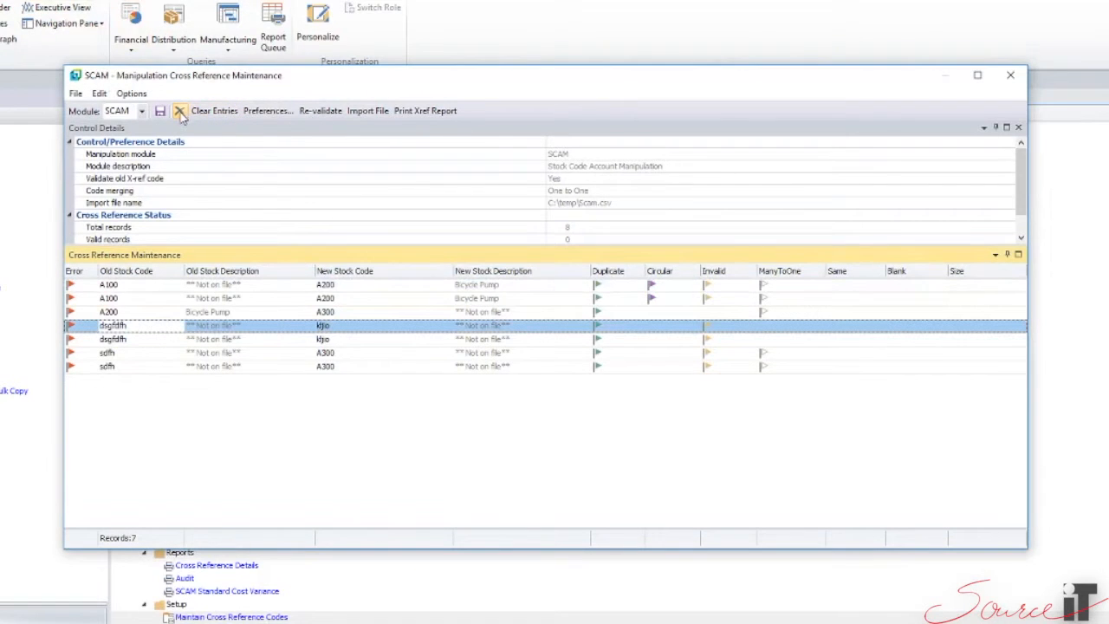
Step: Add a cross reference line mapping old stock code sdfgt to new code ghm and re-validate the entries
click(109, 382)
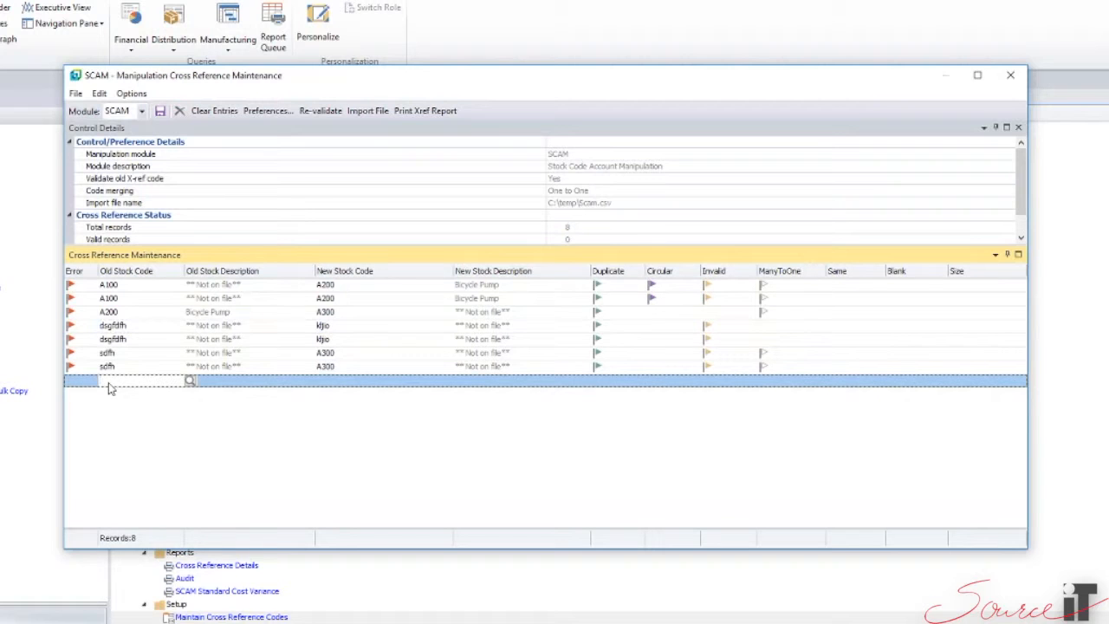
text(sdfgt)
key(Tab)
text(gh)
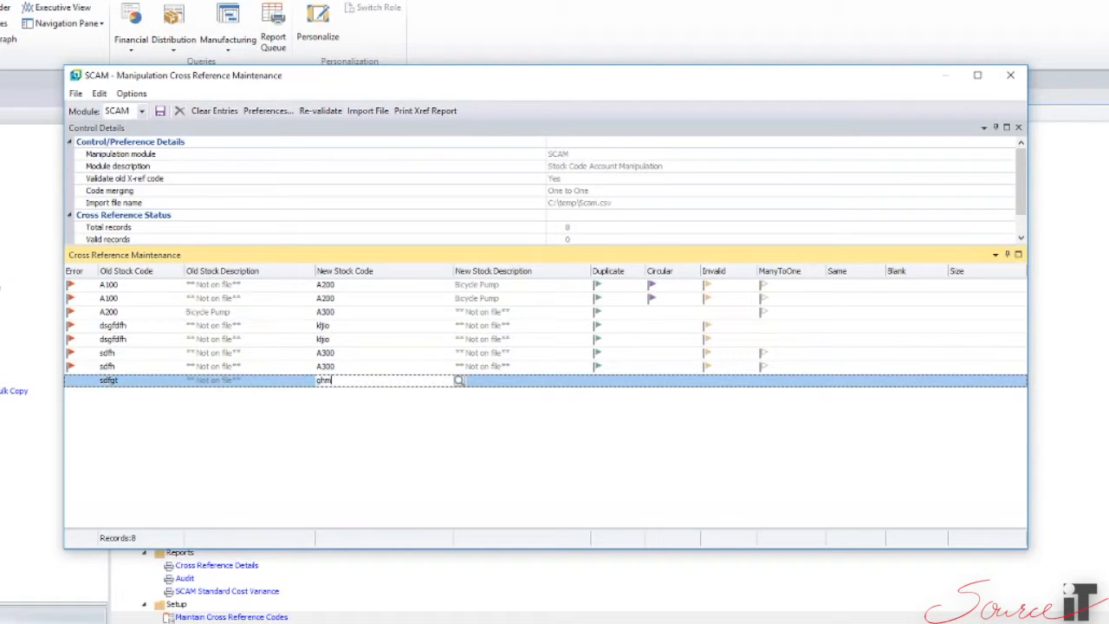
text(m)
key(Return)
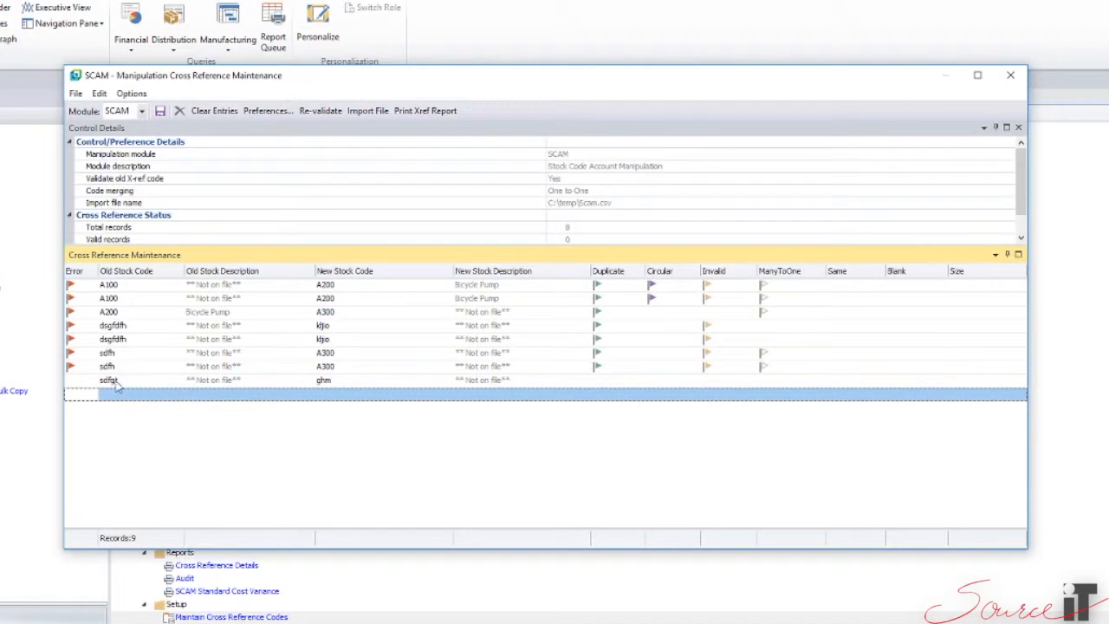
click(316, 115)
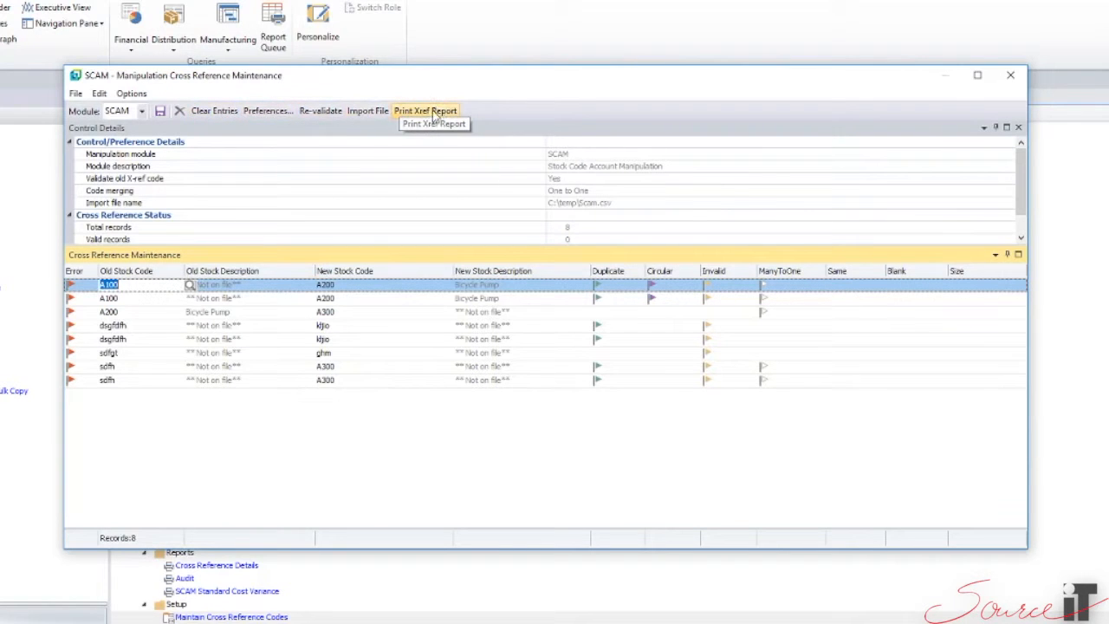
Step: Clear all SCAM cross reference entries and save the emptied cross reference file
click(214, 111)
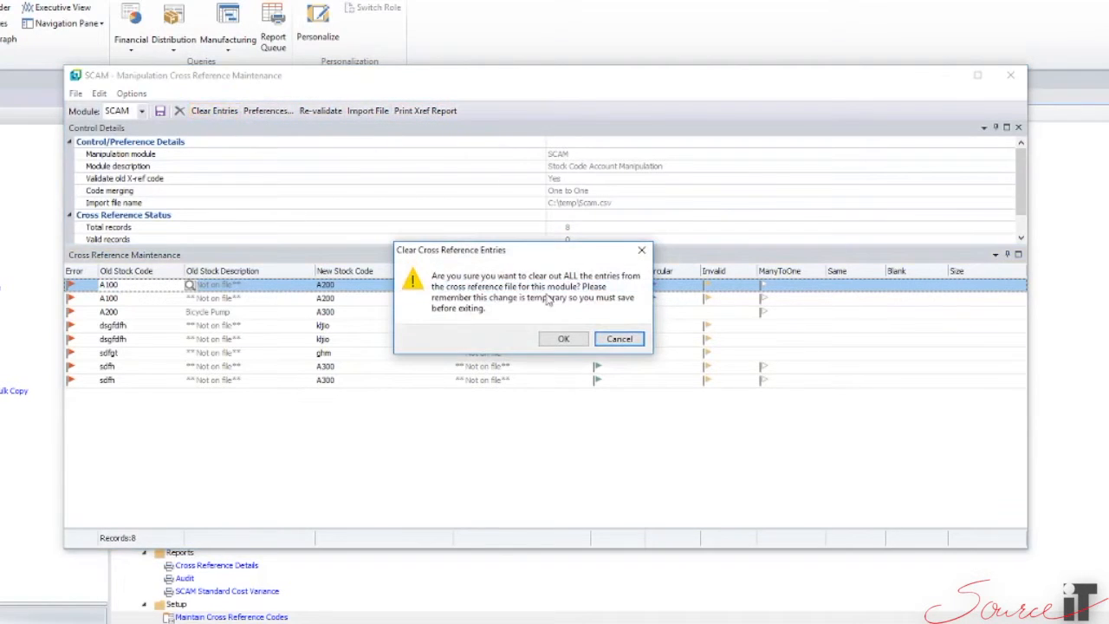
click(561, 339)
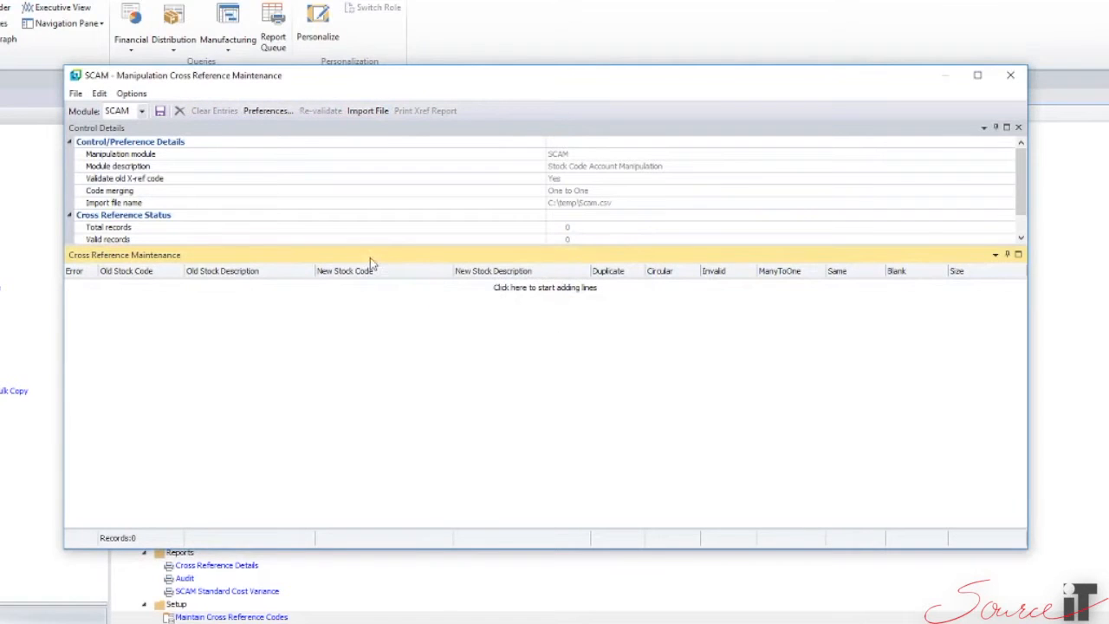
click(159, 111)
click(563, 341)
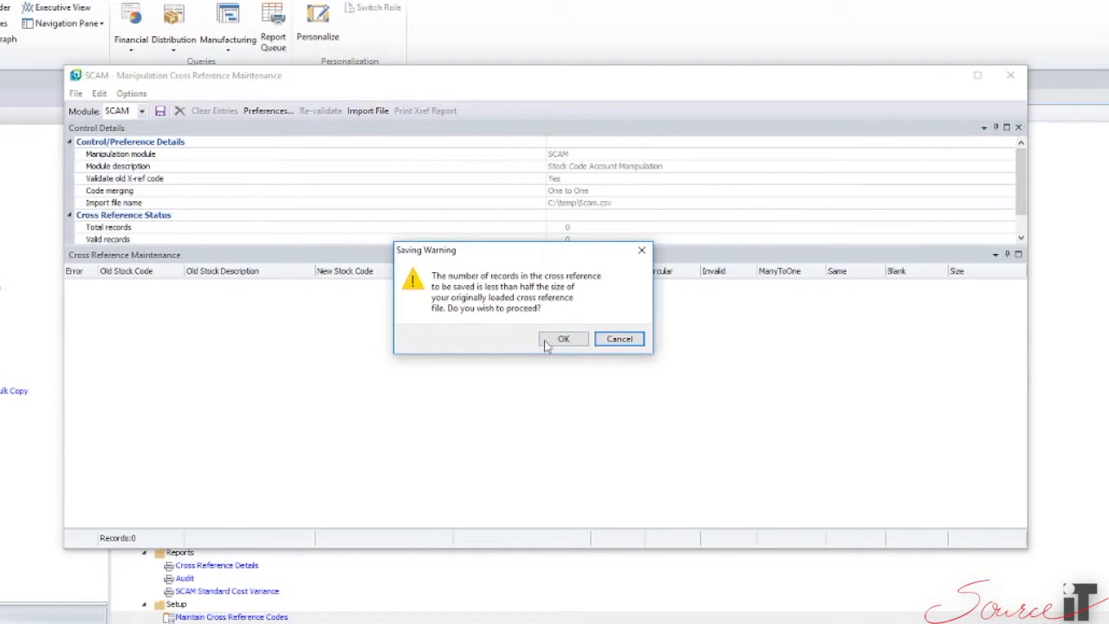
click(565, 339)
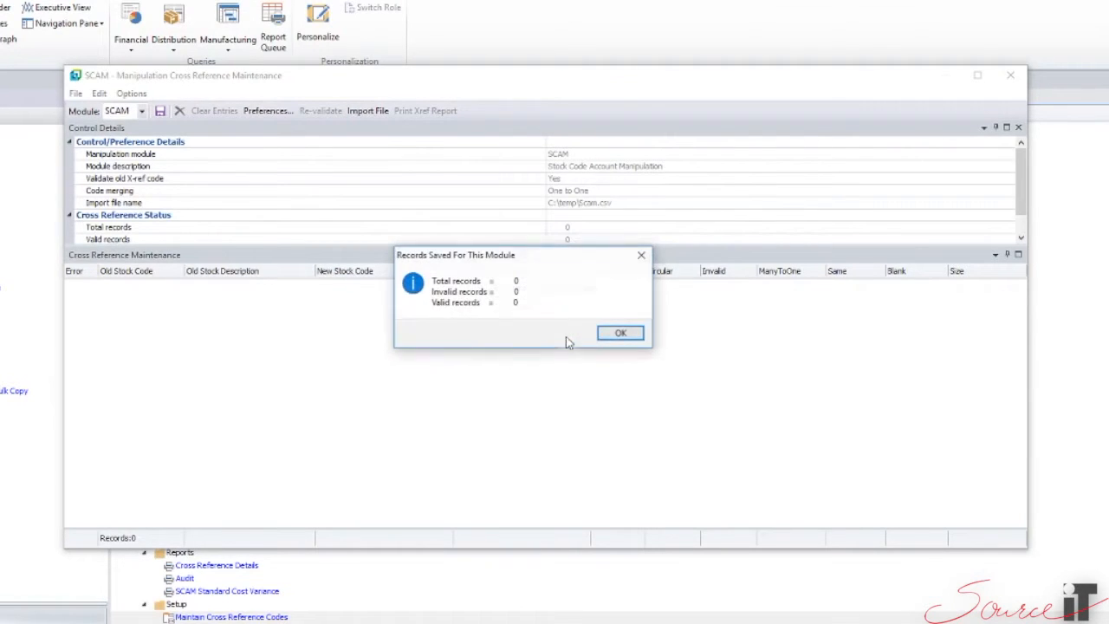
click(621, 336)
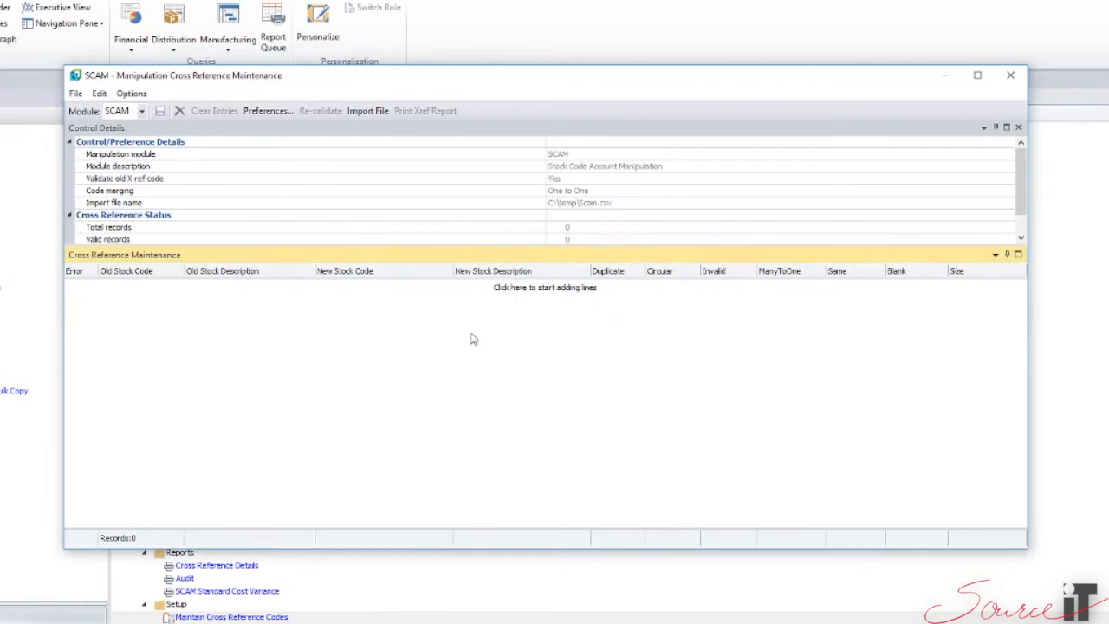
Step: Close and reopen Maintain Cross Reference Codes to check the saved cross reference file
click(1011, 75)
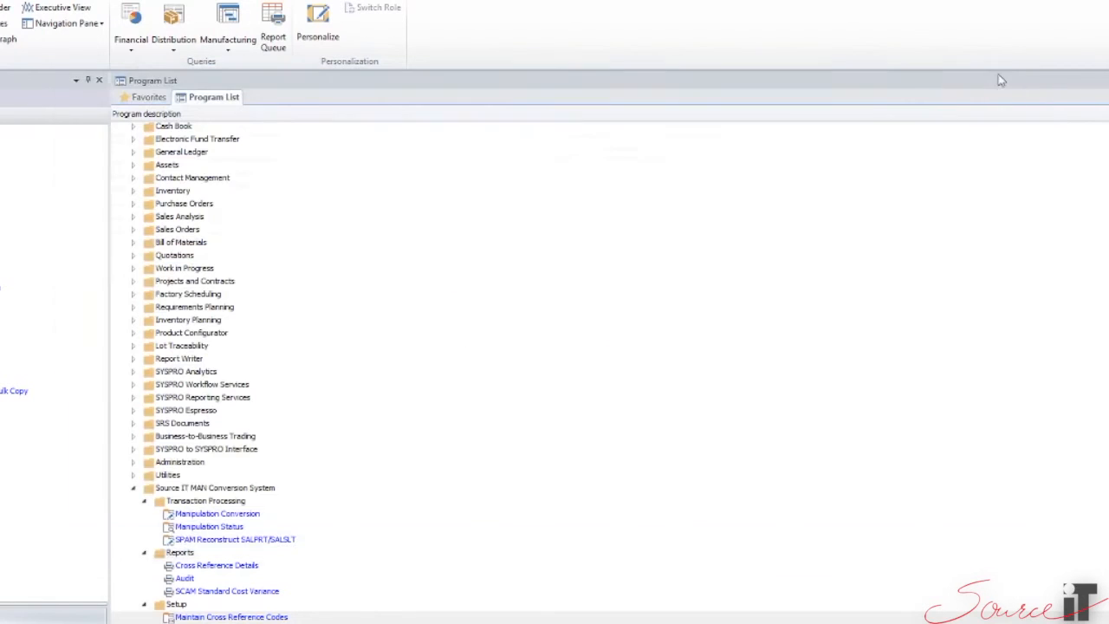
double_click(227, 617)
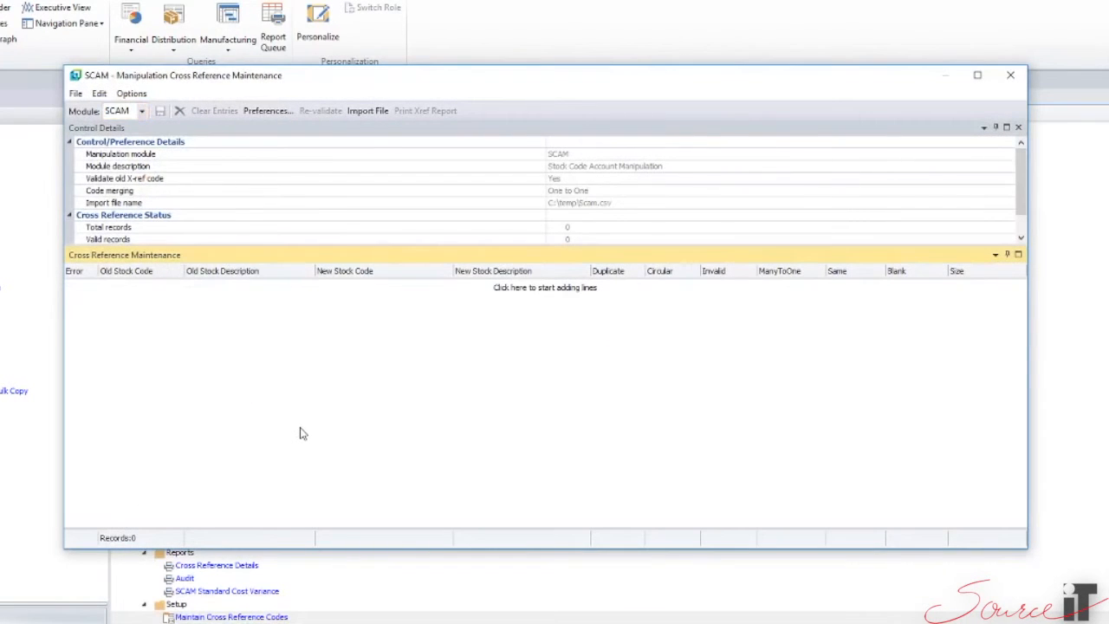